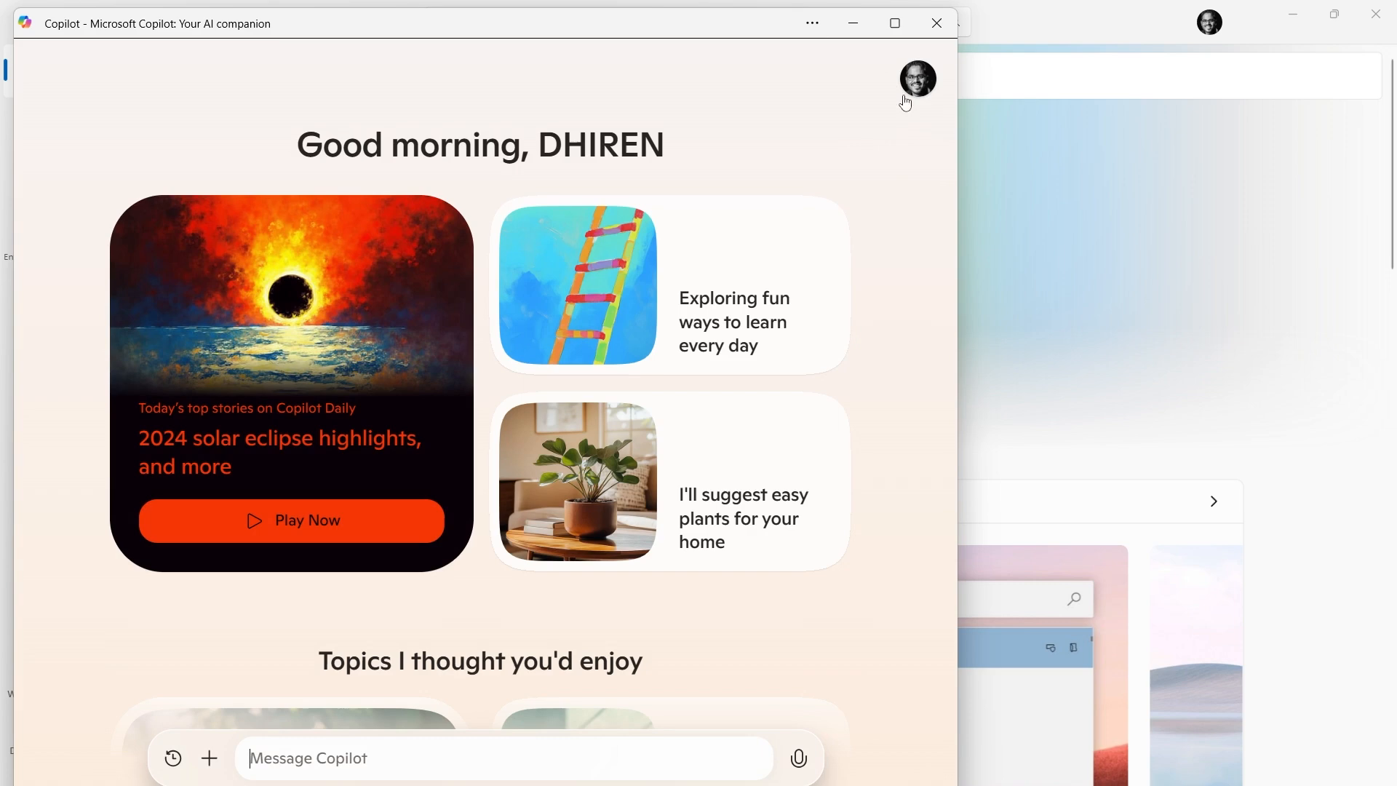
Minimize Copilot and briefly select, then deselect, 'PowerToys' in the Store product title
{"action": "left_click", "coordinate": [850, 24]}
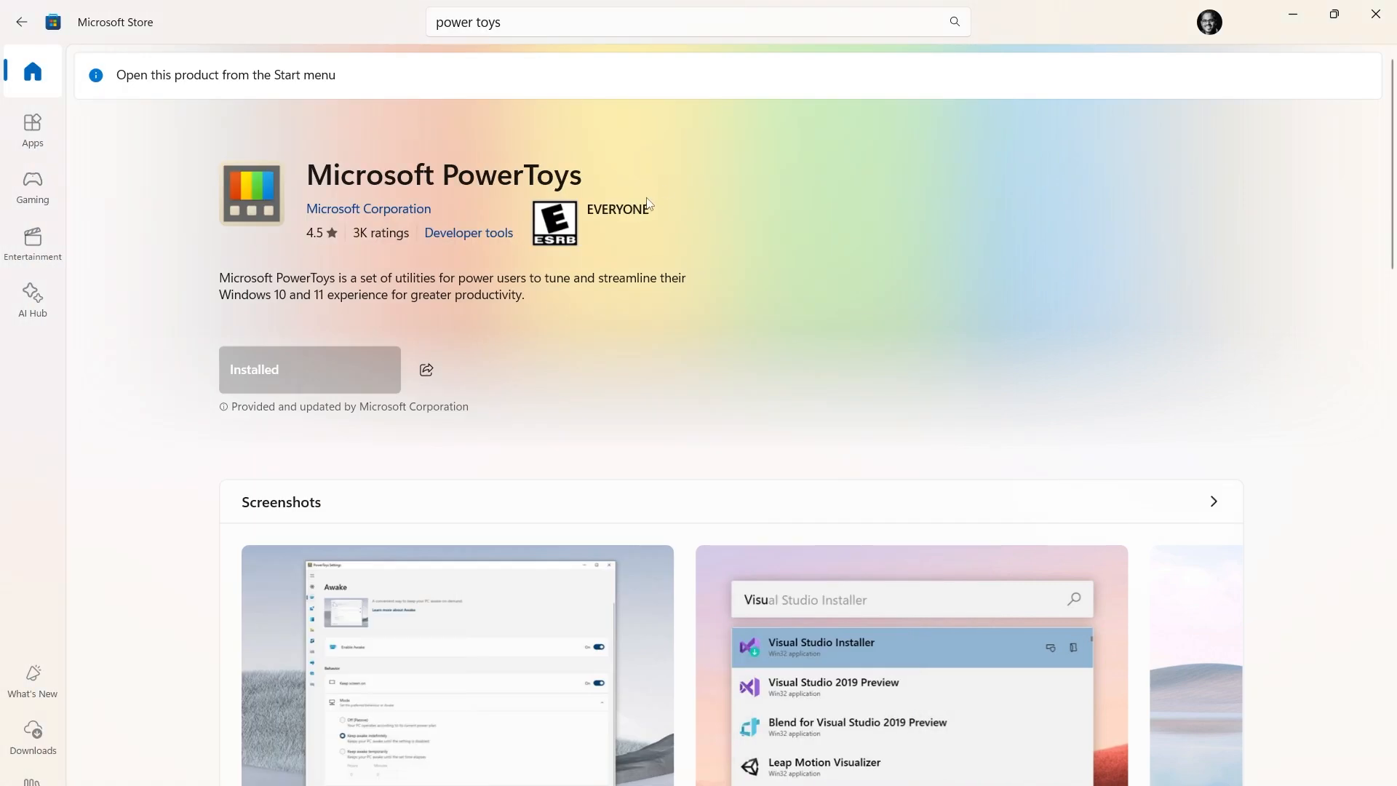
{"action": "double_click", "coordinate": [526, 173]}
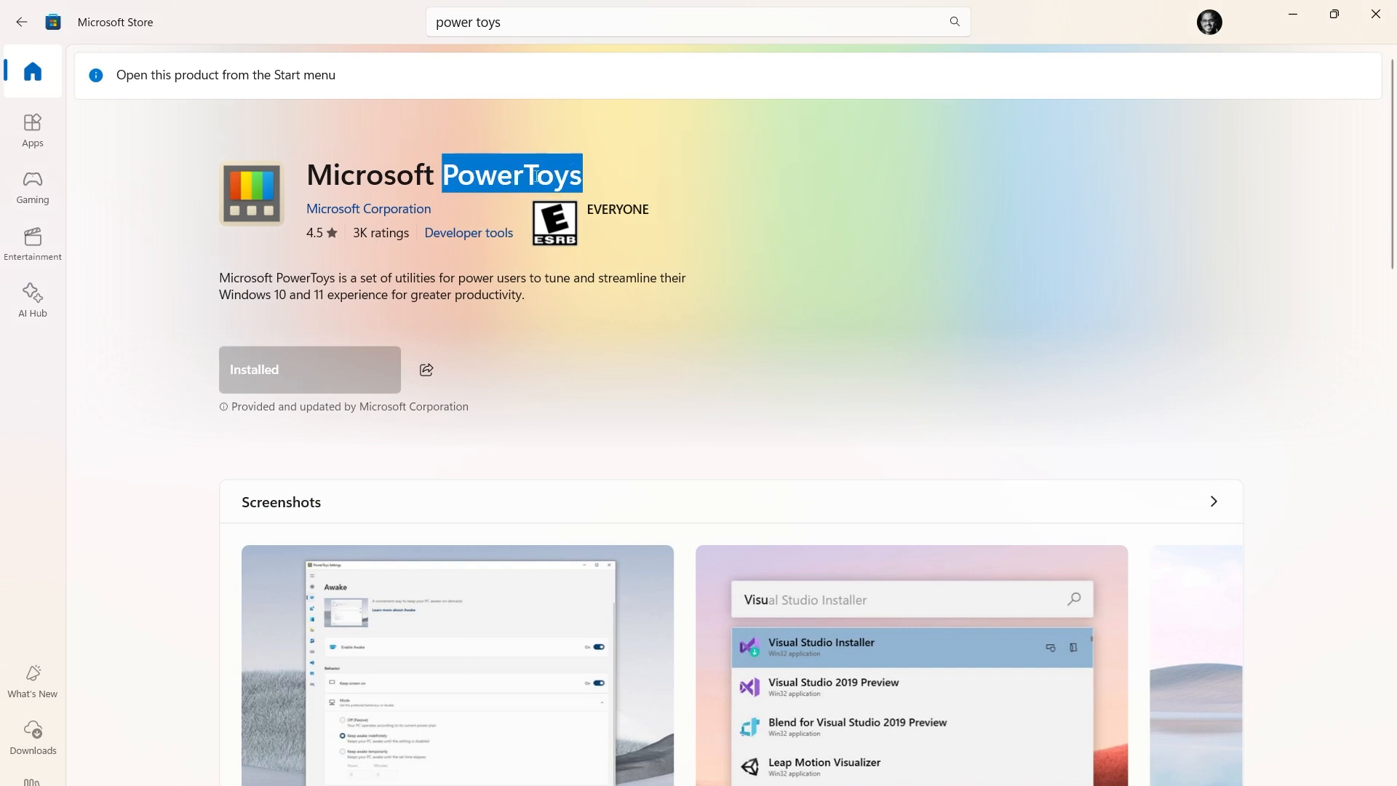
{"action": "left_click", "coordinate": [598, 184]}
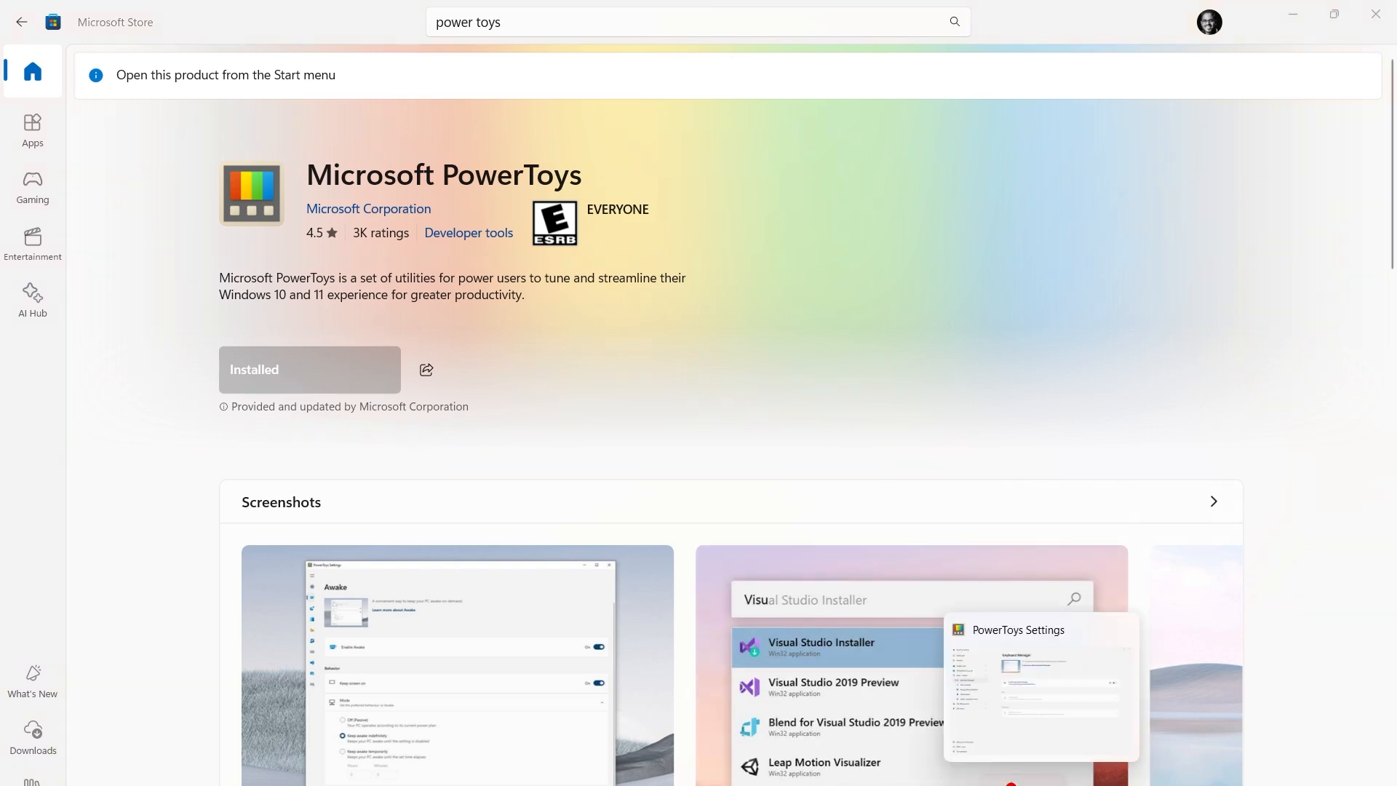
Bring PowerToys Settings forward and switch Enable Keyboard Manager to On
{"action": "left_click", "coordinate": [1012, 783]}
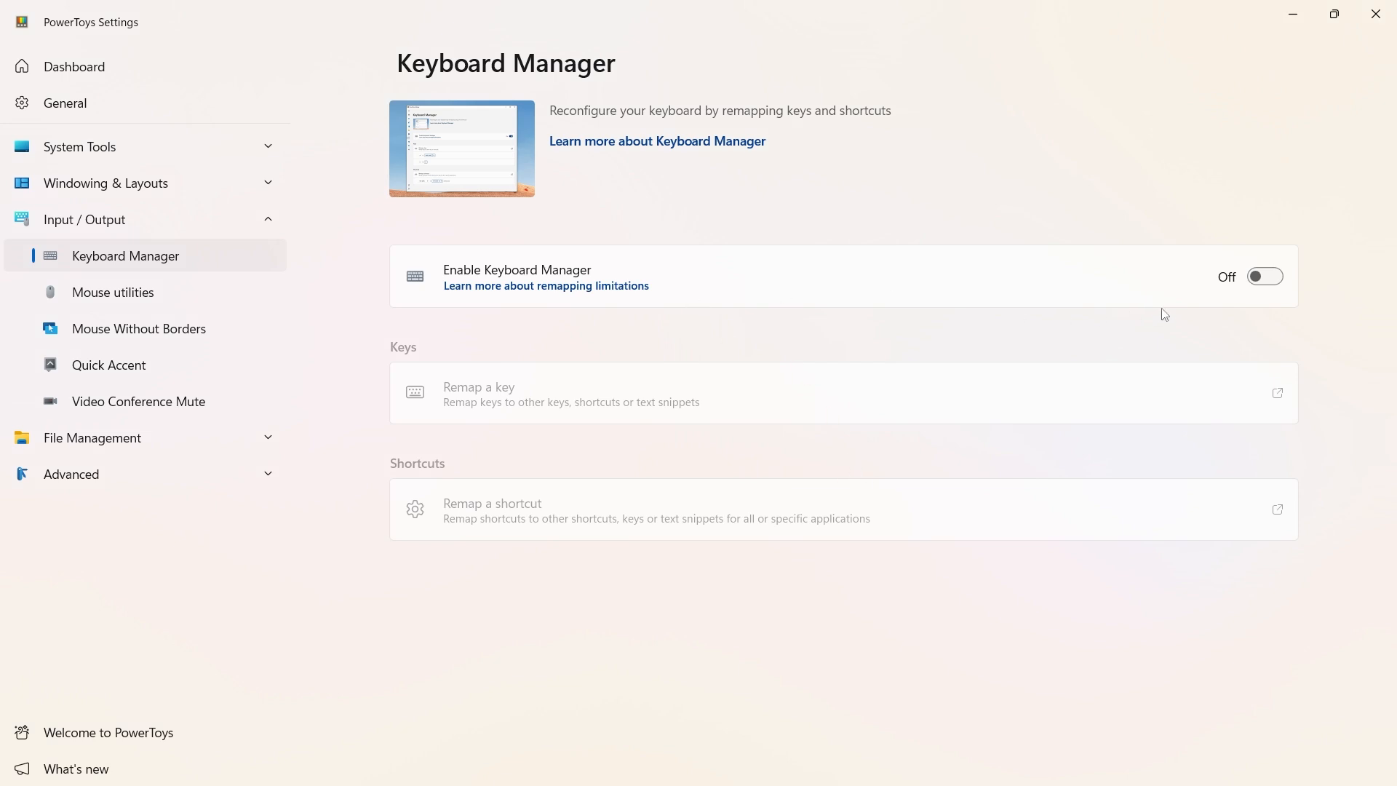
{"action": "left_click", "coordinate": [1266, 276]}
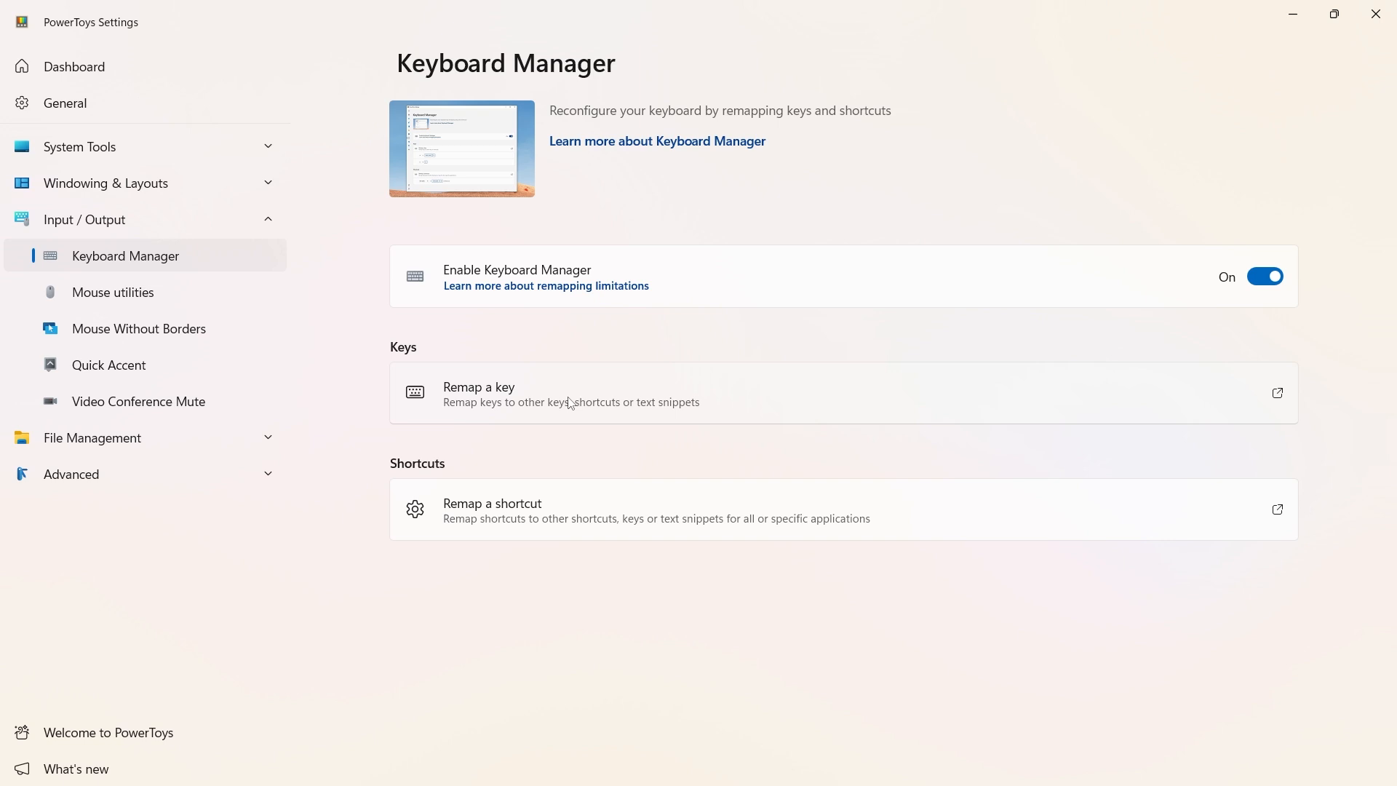
{"action": "left_click", "coordinate": [513, 394]}
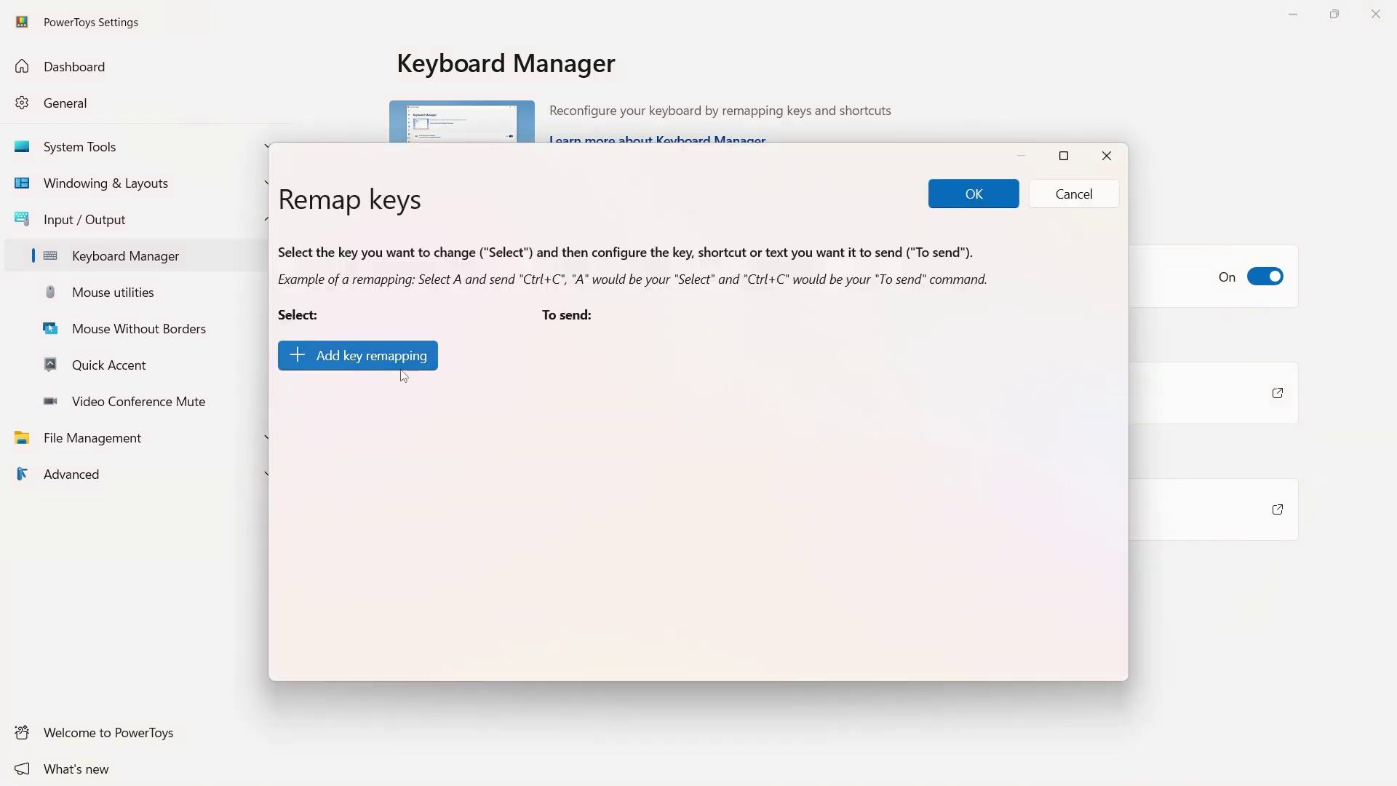
{"action": "left_click", "coordinate": [399, 369]}
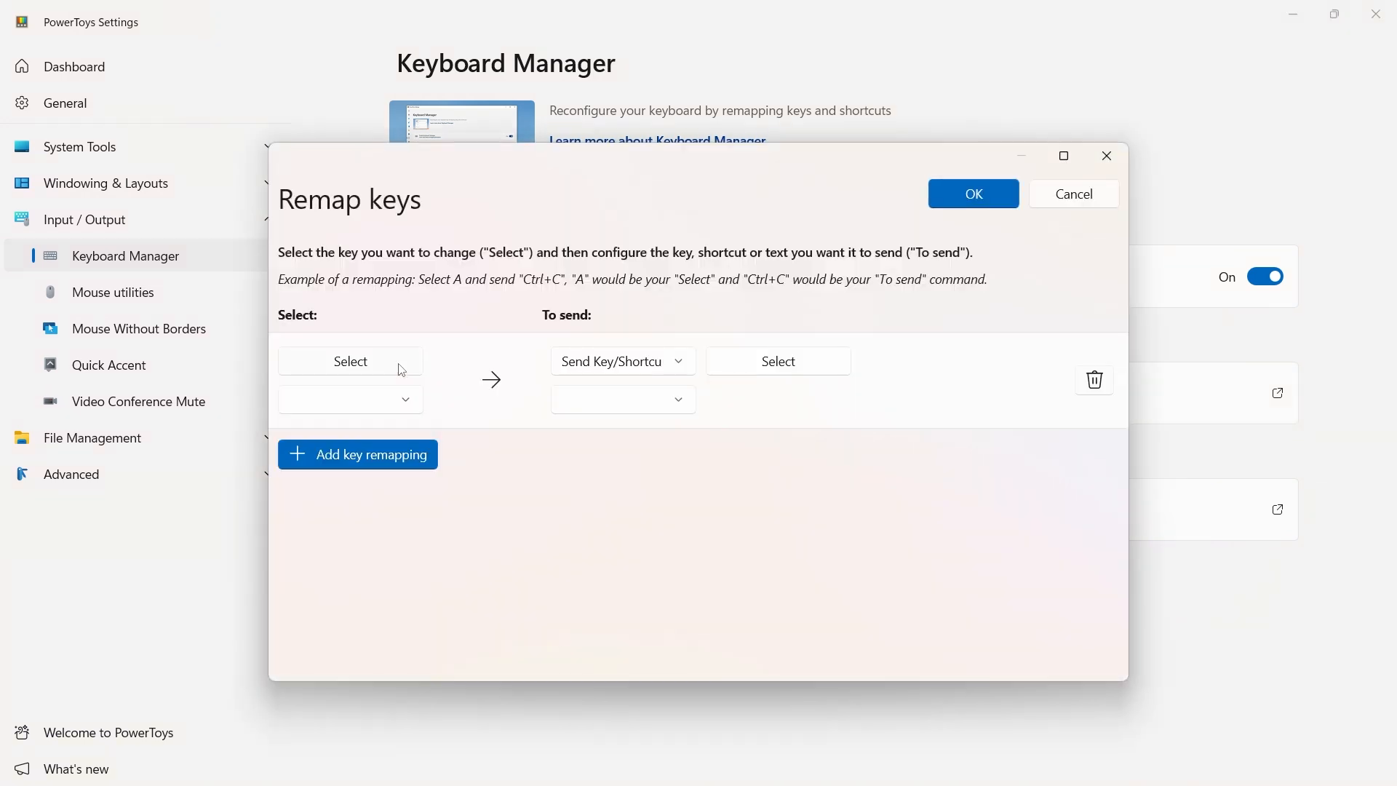
{"action": "left_click", "coordinate": [384, 366]}
{"action": "key", "text": "F23"}
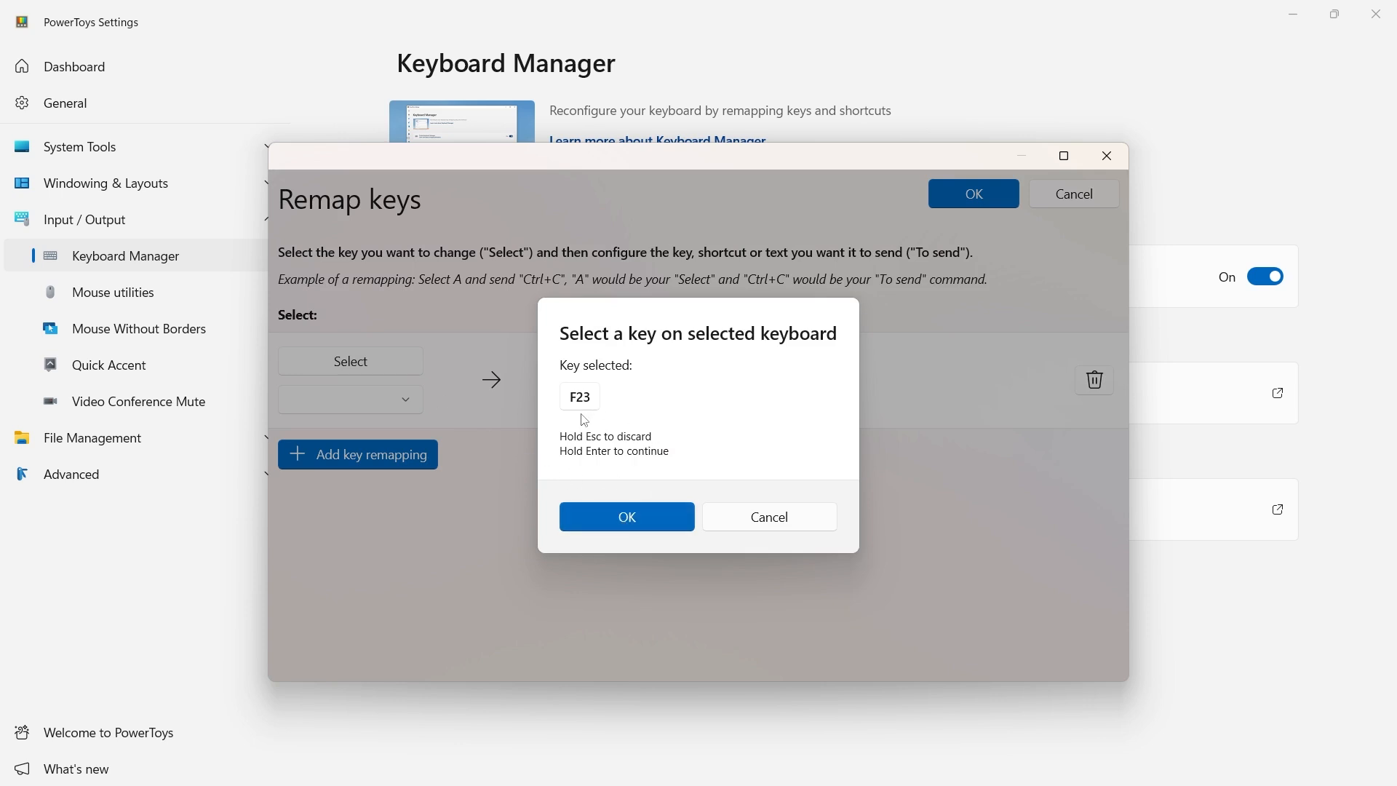
{"action": "left_click", "coordinate": [627, 517]}
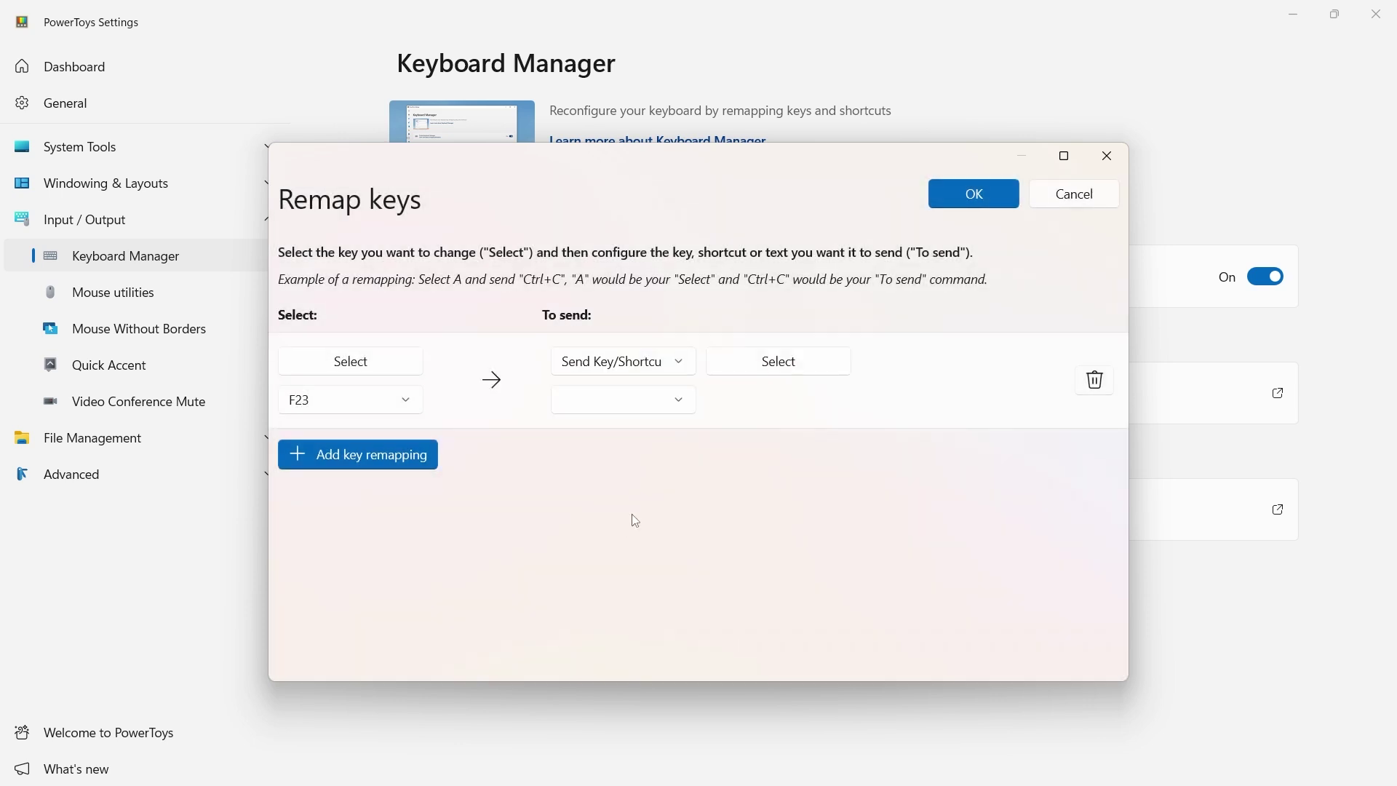
{"action": "left_click", "coordinate": [678, 399]}
{"action": "scroll", "coordinate": [671, 415], "scroll_direction": "up", "scroll_amount": 3}
{"action": "scroll", "coordinate": [675, 437], "scroll_direction": "up", "scroll_amount": 3}
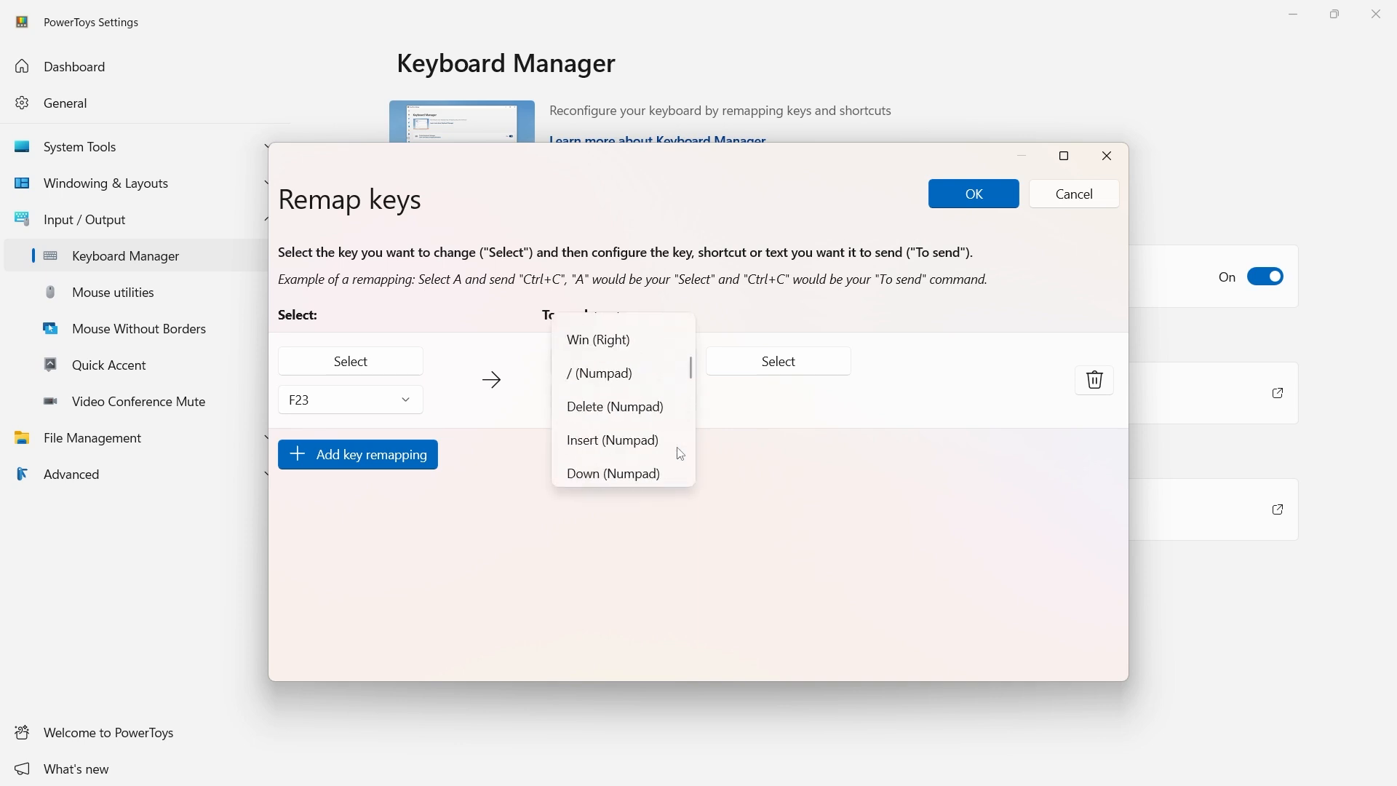
{"action": "scroll", "coordinate": [679, 452], "scroll_direction": "up", "scroll_amount": 3}
{"action": "scroll", "coordinate": [679, 452], "scroll_direction": "up", "scroll_amount": 1}
{"action": "scroll", "coordinate": [623, 436], "scroll_direction": "down", "scroll_amount": 1}
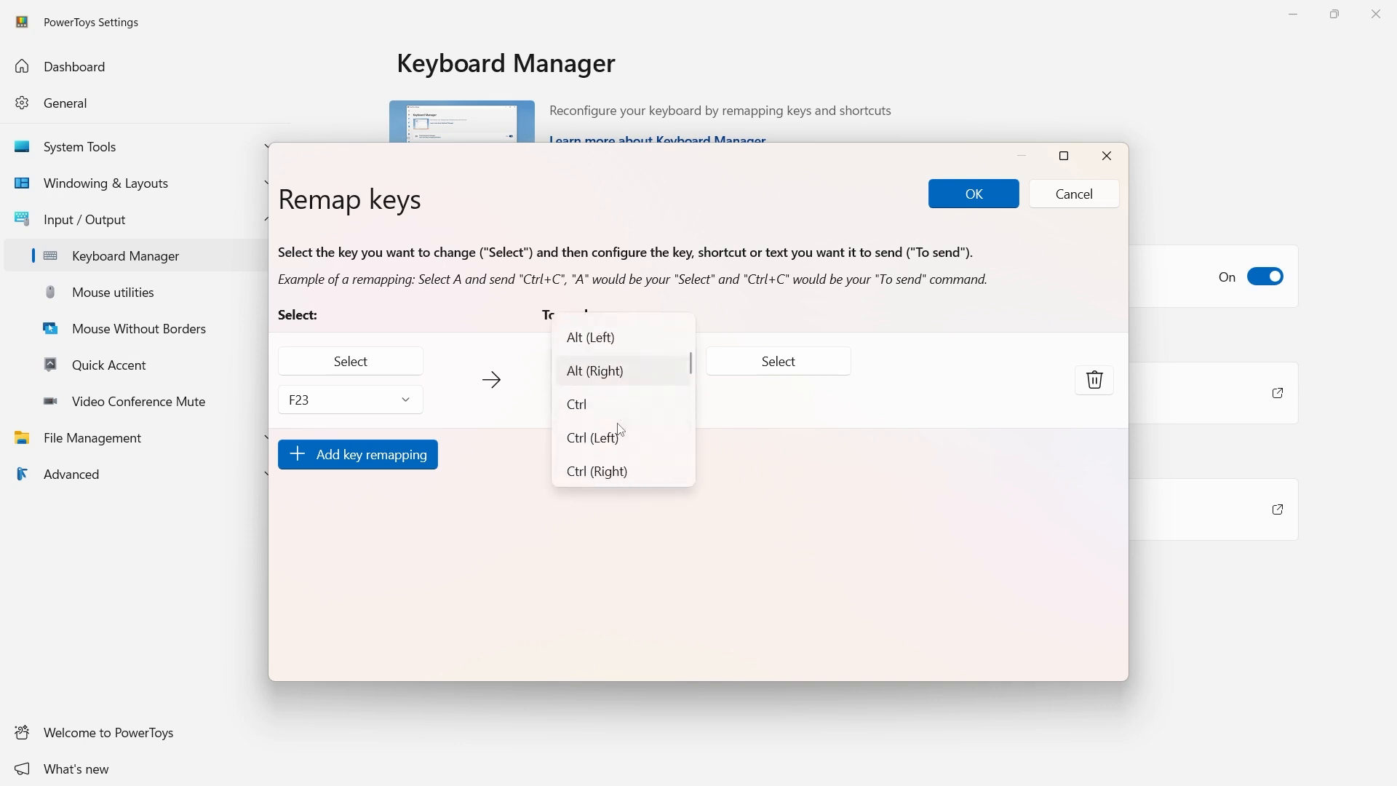
{"action": "left_click", "coordinate": [607, 473]}
{"action": "left_click", "coordinate": [974, 193]}
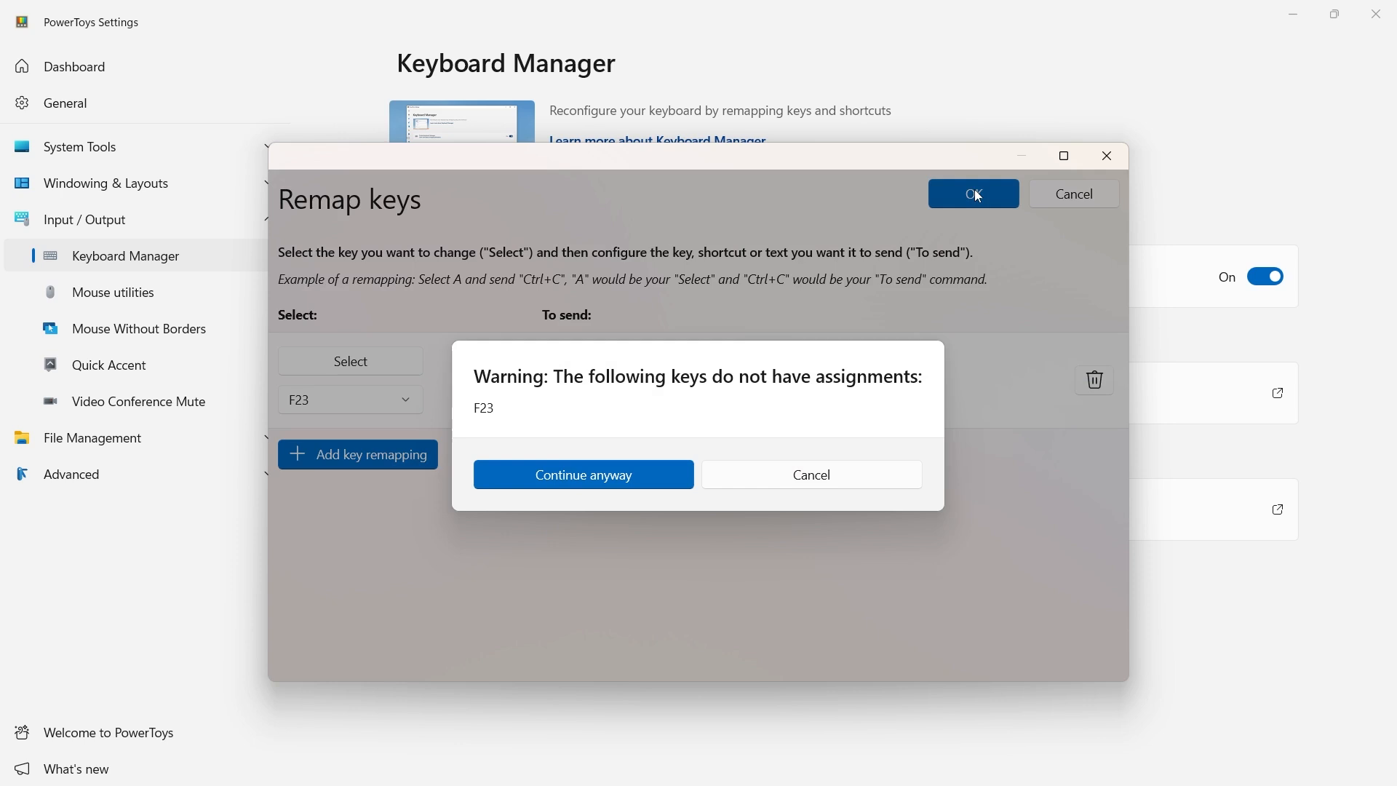
{"action": "left_click", "coordinate": [604, 471]}
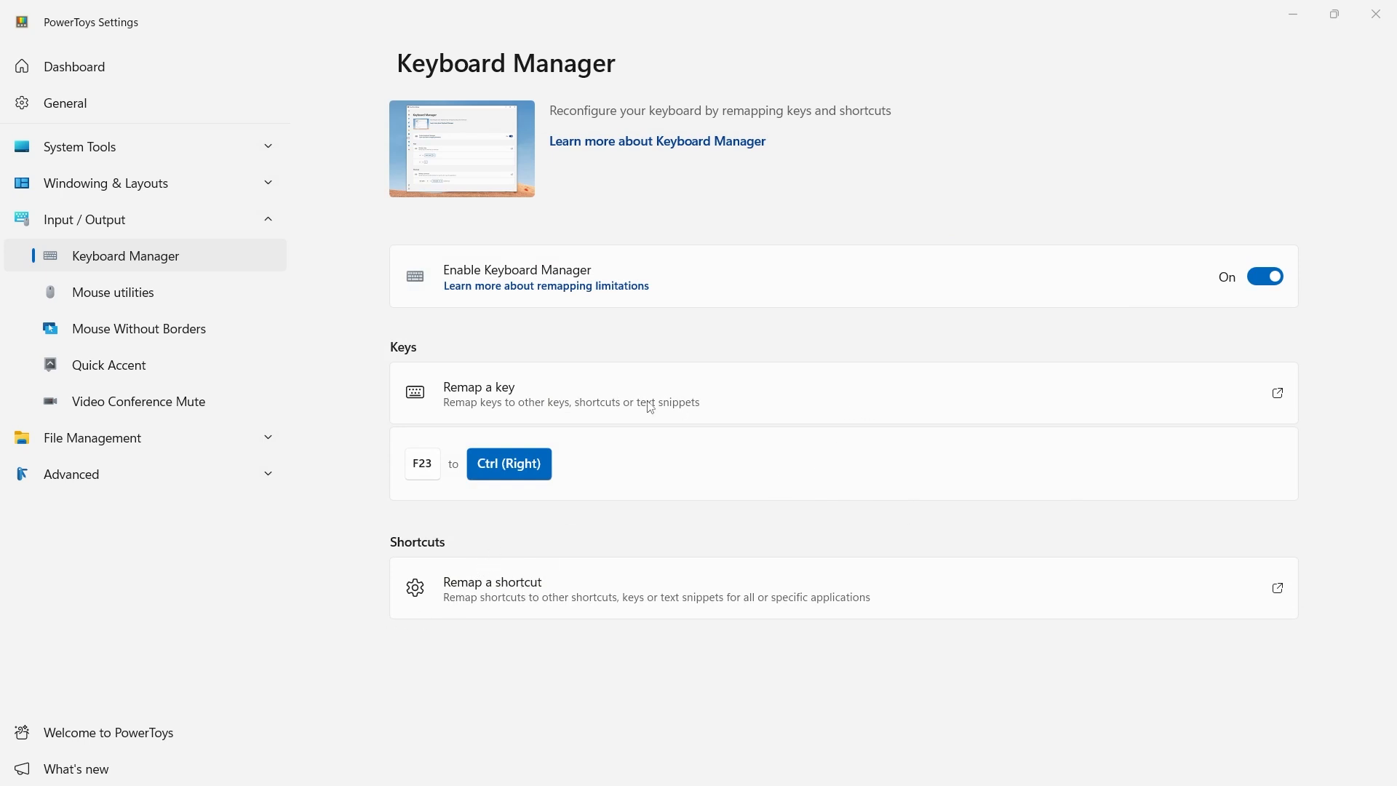
{"action": "left_click", "coordinate": [540, 393]}
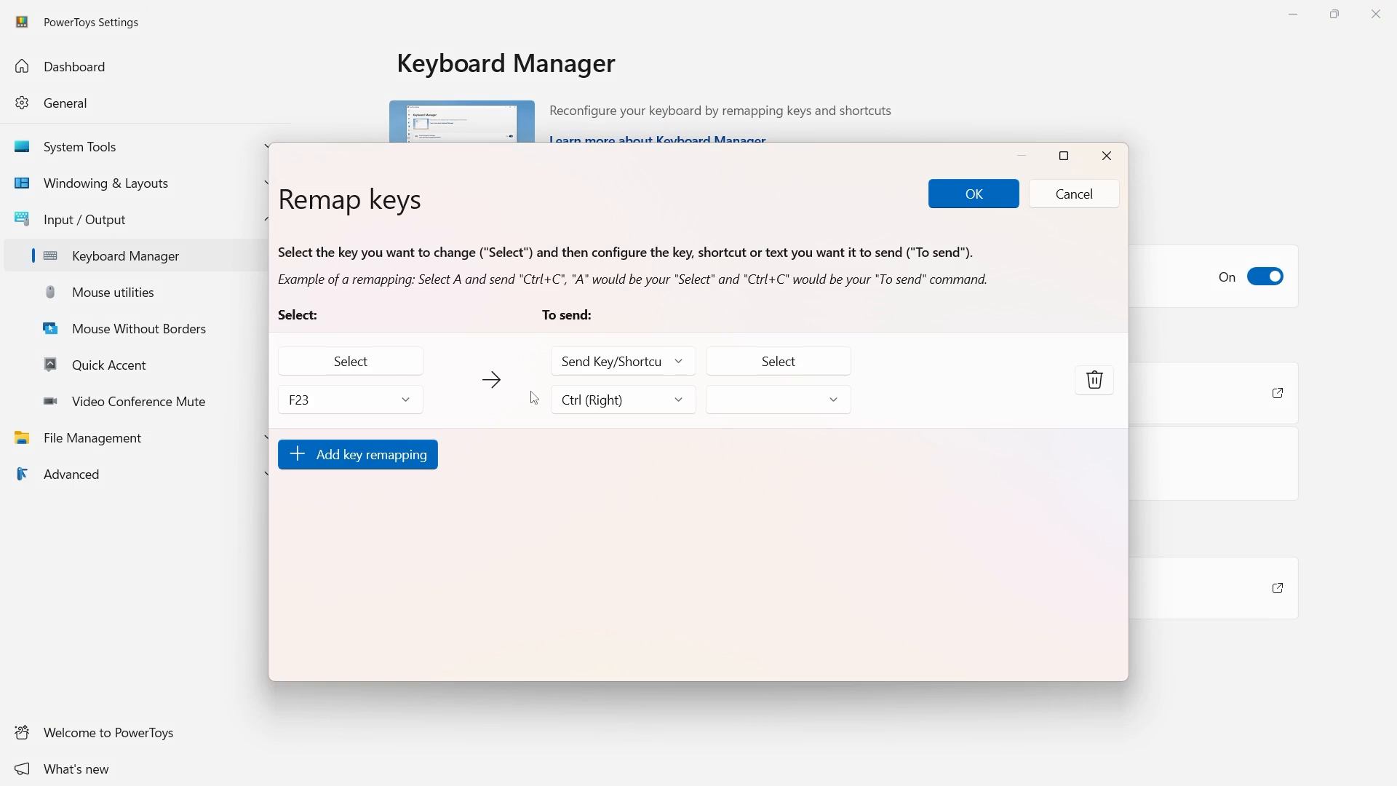
{"action": "left_click", "coordinate": [1096, 380]}
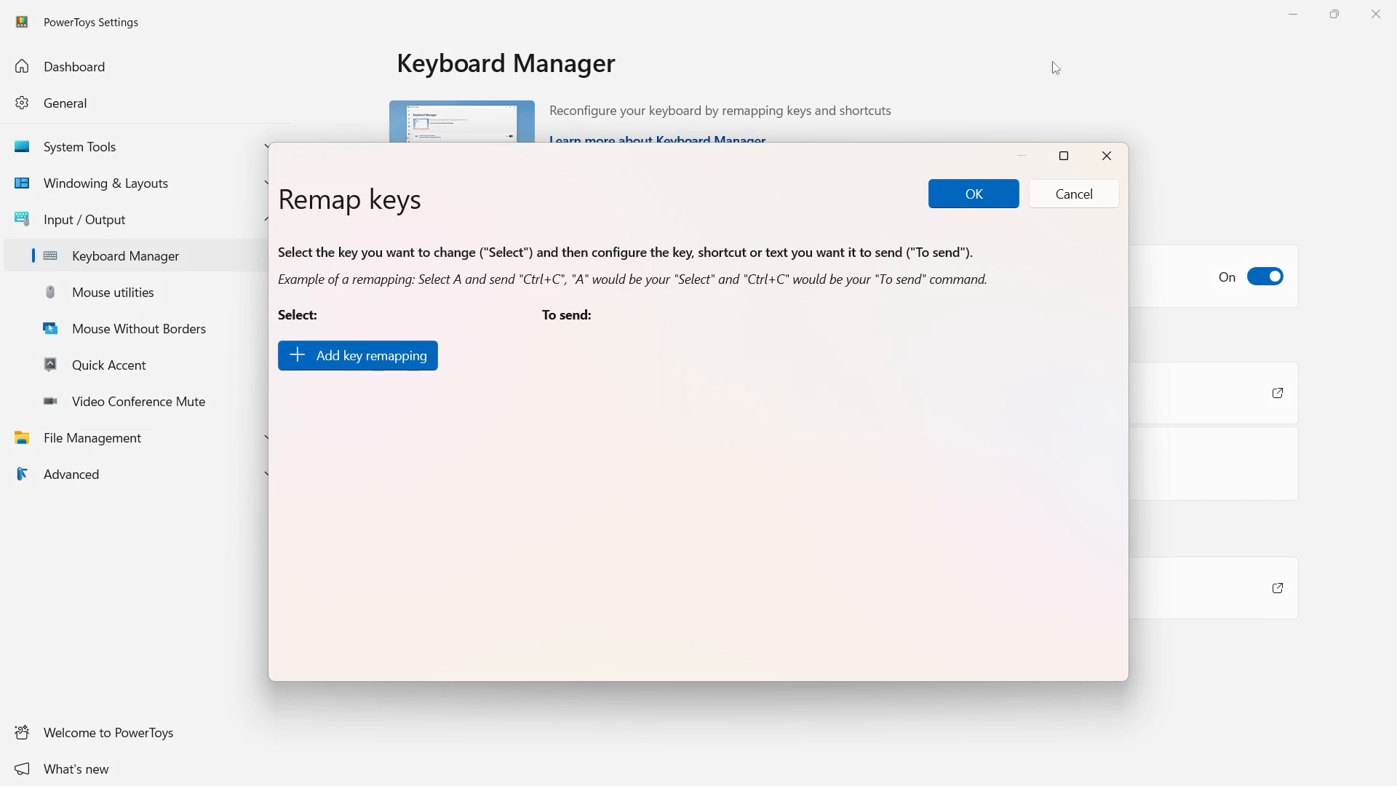
{"action": "left_click", "coordinate": [957, 193]}
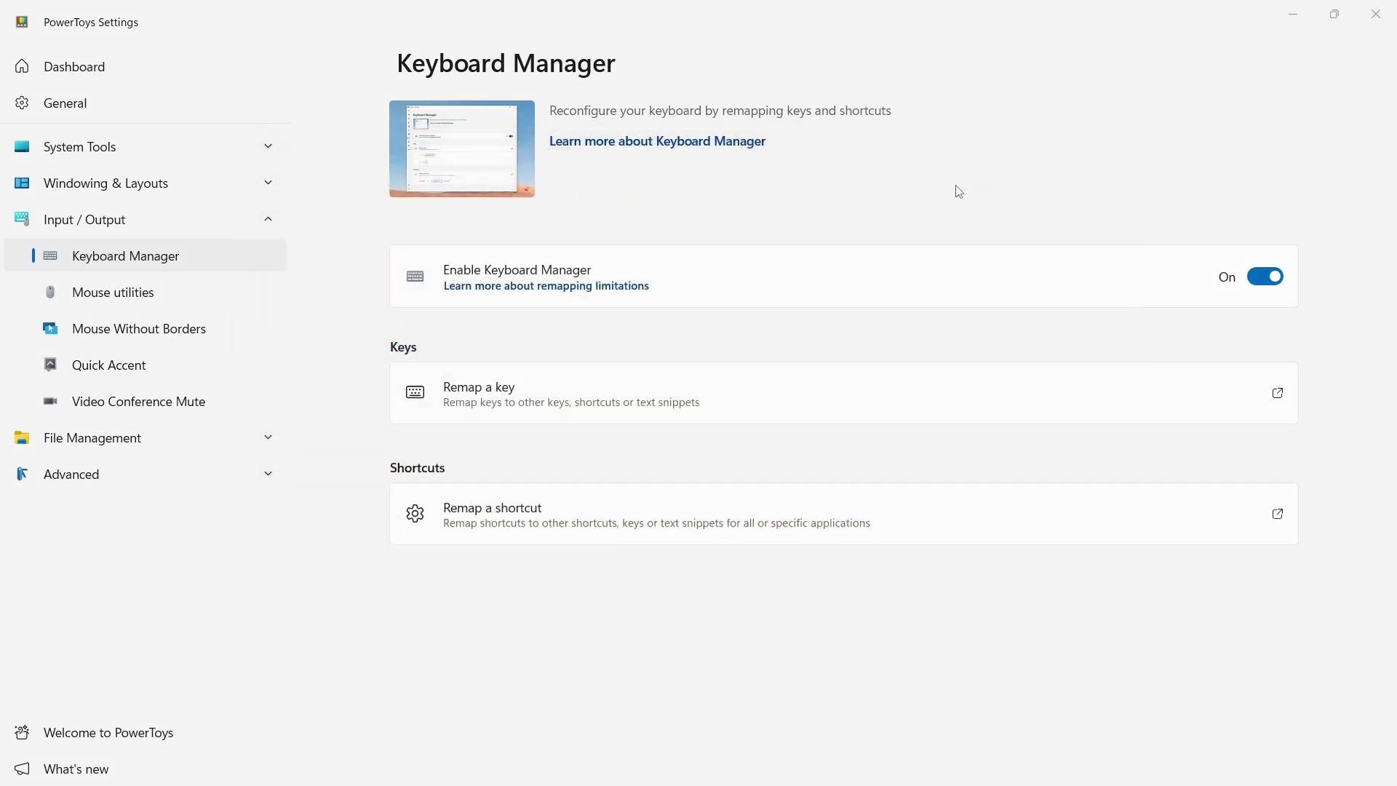
Add a new shortcut remapping and capture Win (Left)+Shift (Left)+F23 as its trigger
{"action": "left_click", "coordinate": [447, 498]}
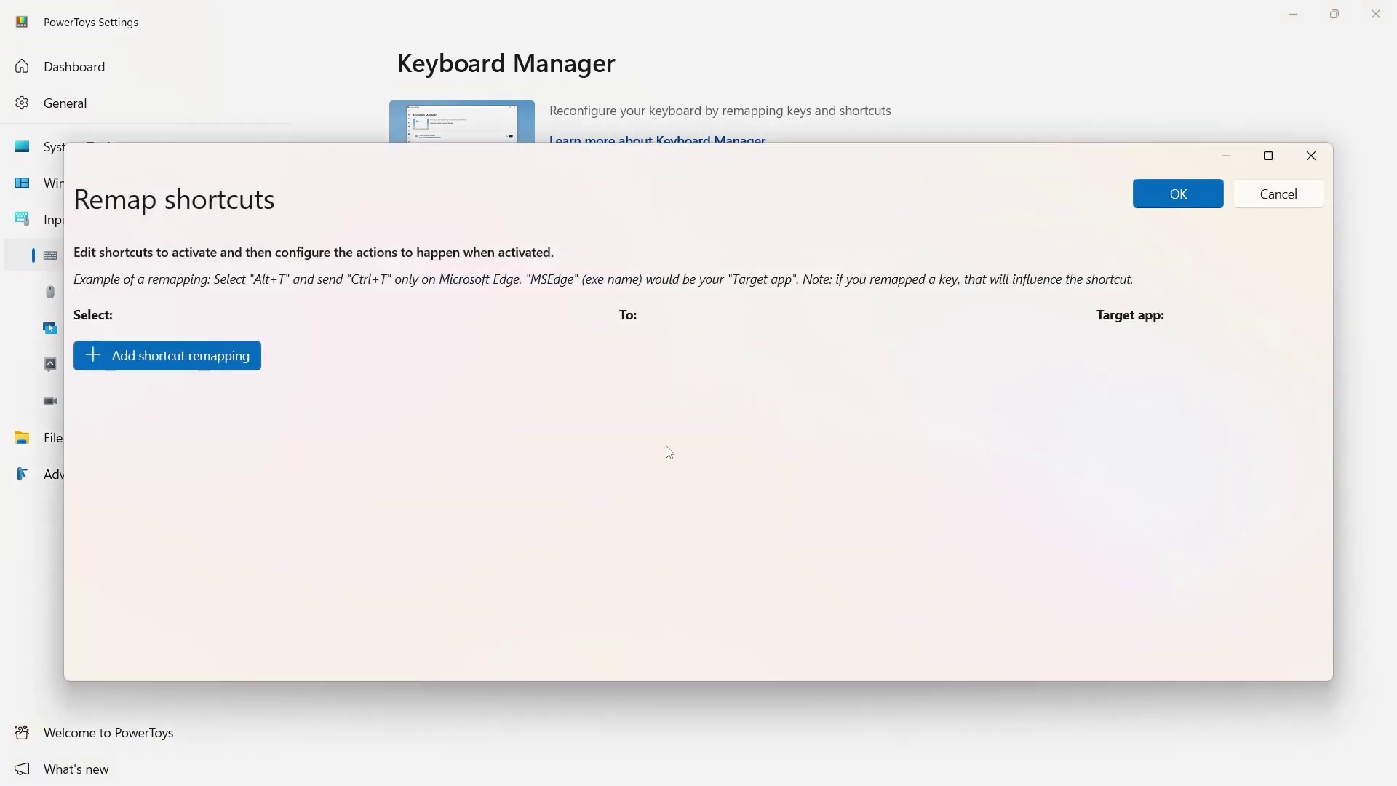
{"action": "left_click", "coordinate": [226, 357]}
{"action": "left_click", "coordinate": [190, 369]}
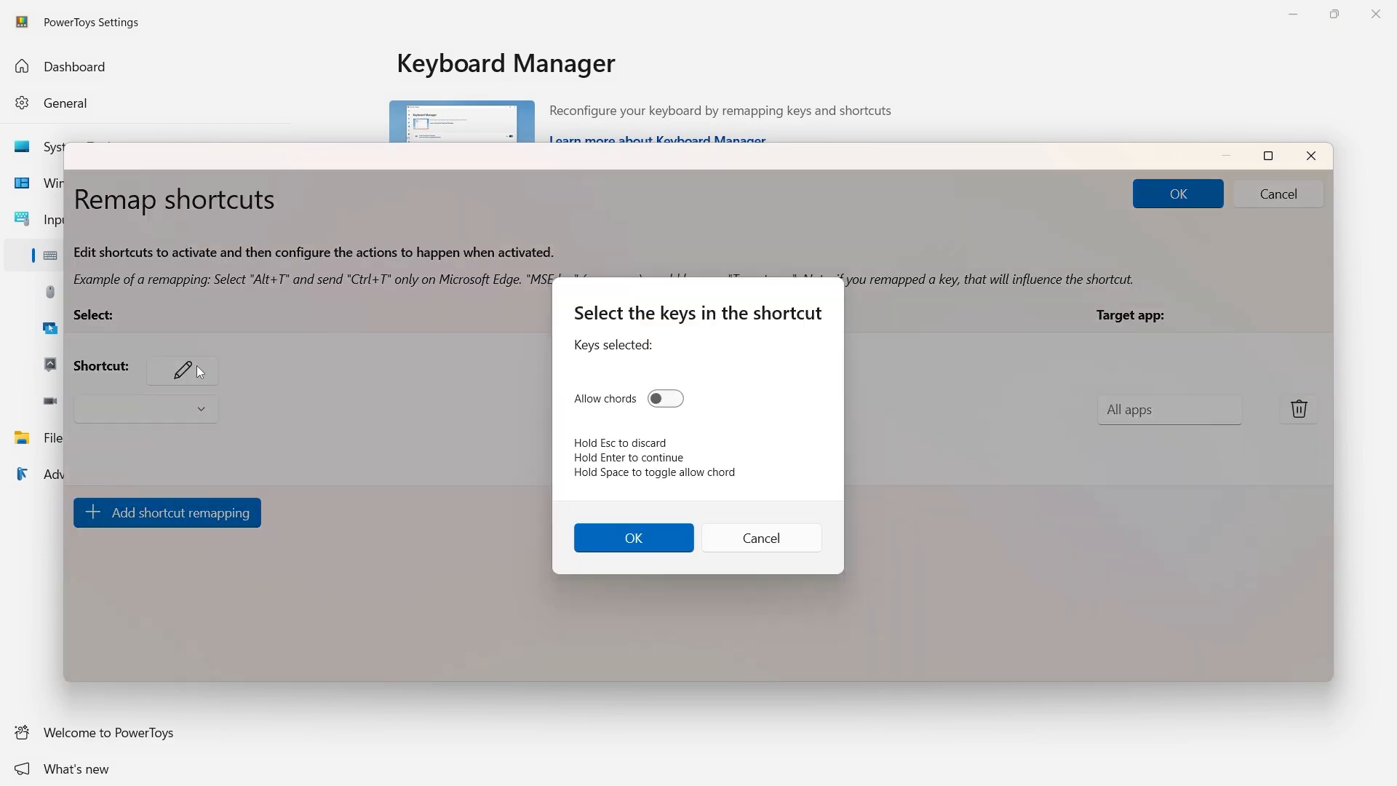
{"action": "key", "text": "super+shift+F23"}
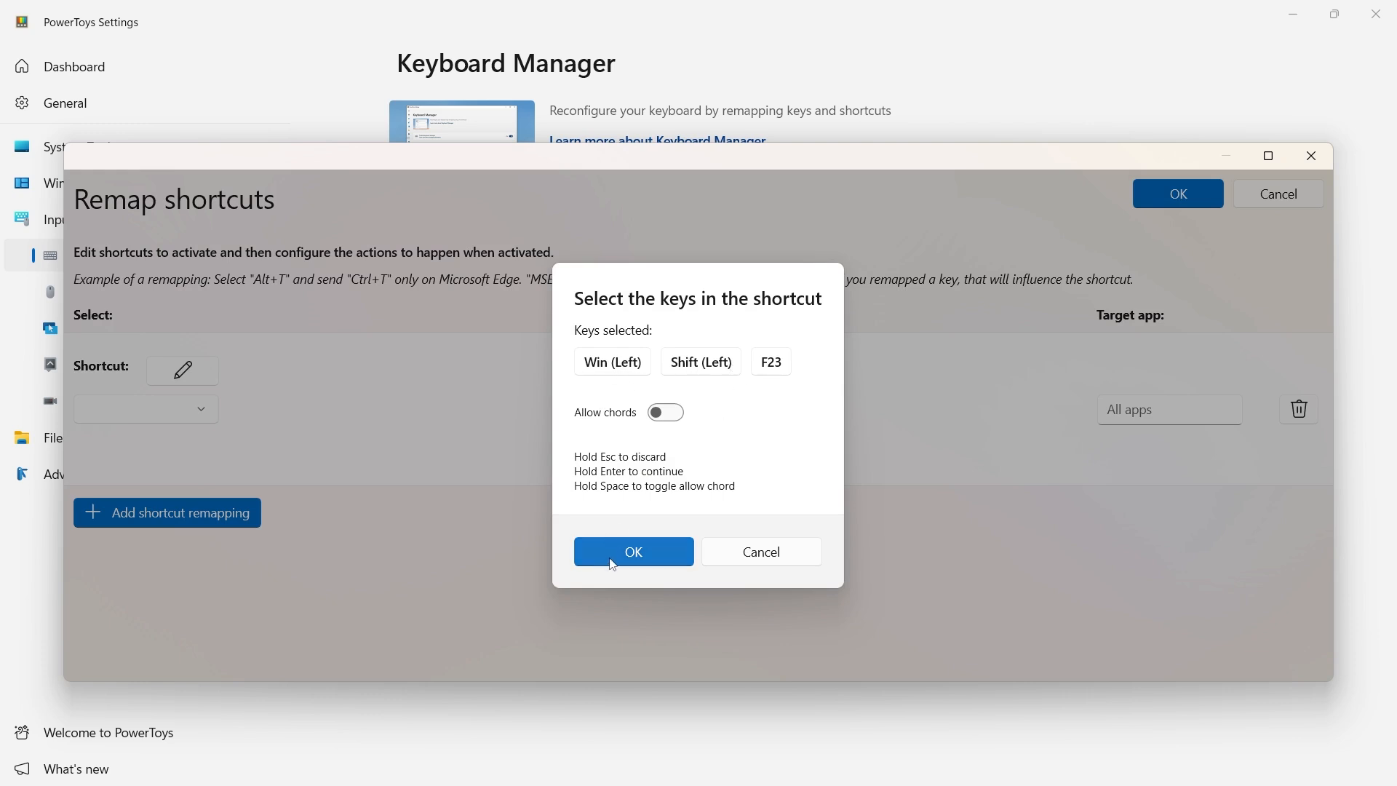
{"action": "left_click", "coordinate": [644, 551]}
Set the shortcut to send Ctrl (Right) for all apps and save the remapping
{"action": "left_click", "coordinate": [695, 449]}
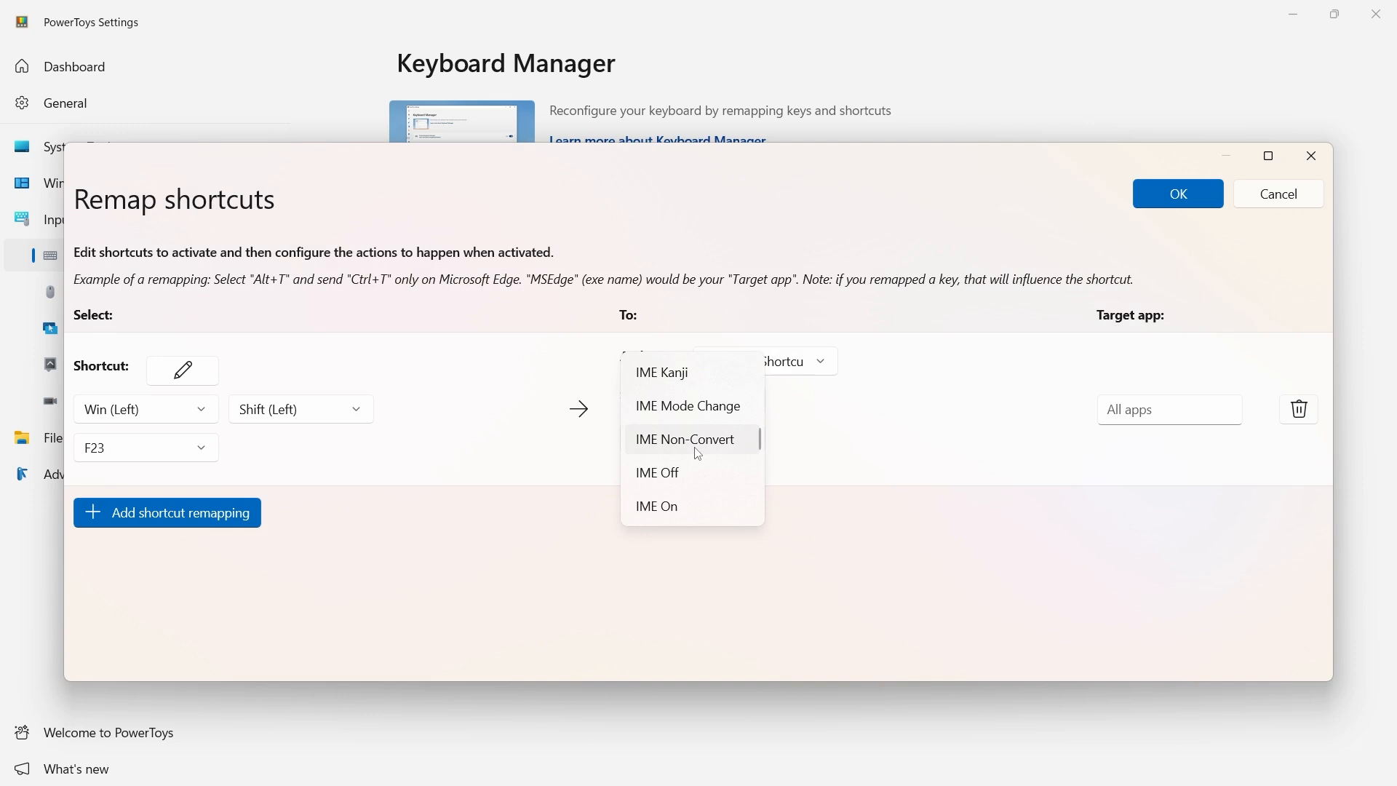
{"action": "scroll", "coordinate": [698, 452], "scroll_direction": "up", "scroll_amount": 5}
{"action": "scroll", "coordinate": [697, 453], "scroll_direction": "up", "scroll_amount": 5}
{"action": "scroll", "coordinate": [698, 452], "scroll_direction": "down", "scroll_amount": 3}
{"action": "scroll", "coordinate": [697, 452], "scroll_direction": "up", "scroll_amount": 1}
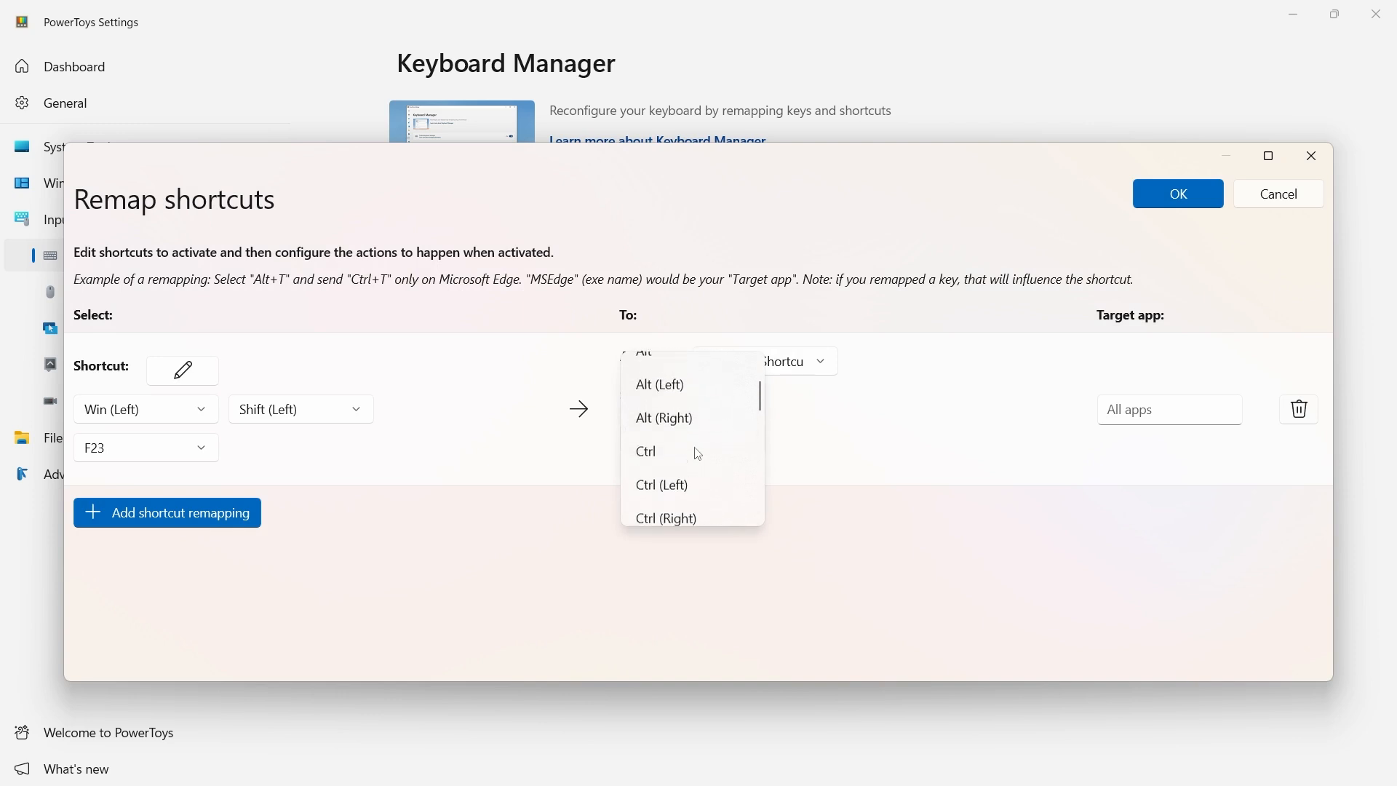
{"action": "scroll", "coordinate": [697, 452], "scroll_direction": "down", "scroll_amount": 1}
{"action": "left_click", "coordinate": [697, 452]}
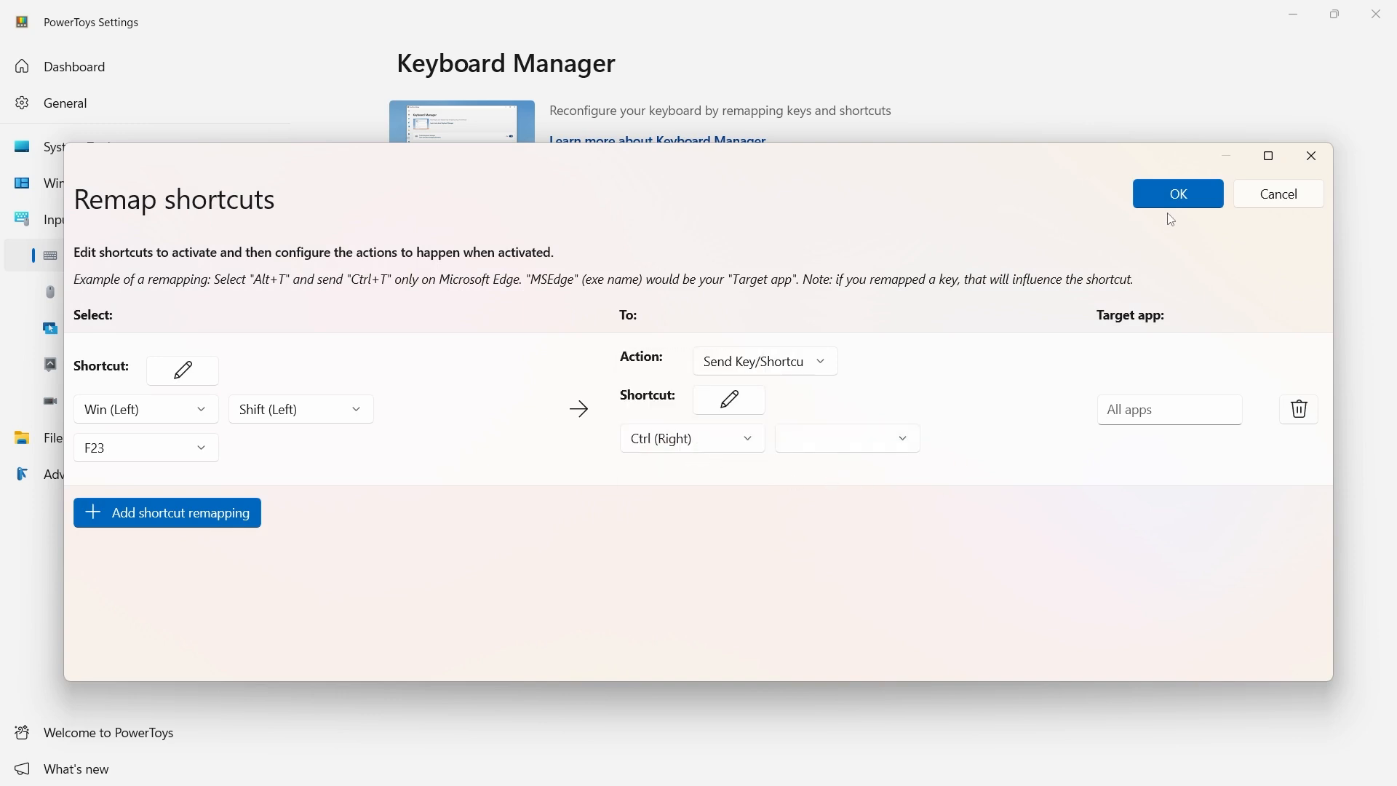
{"action": "left_click", "coordinate": [1177, 195]}
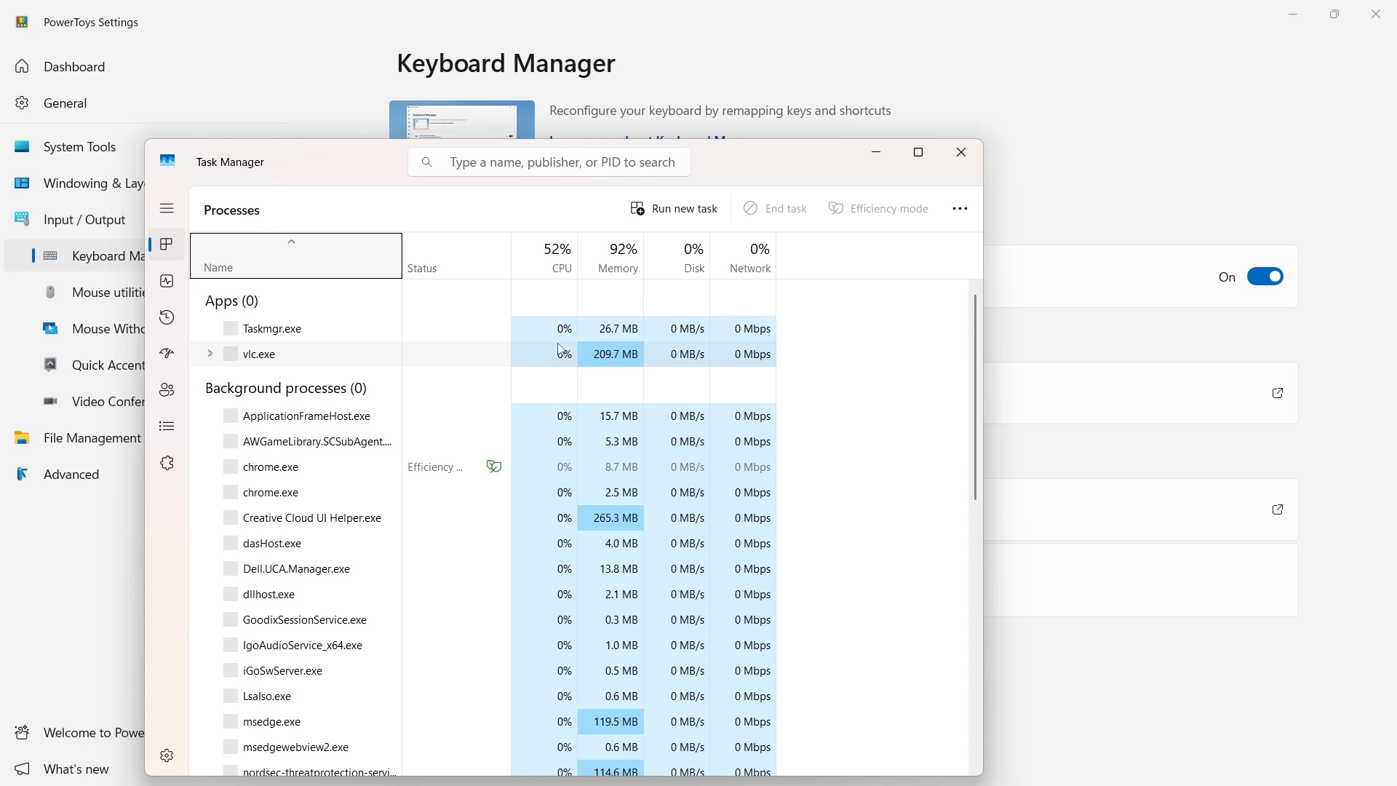
{"action": "left_click", "coordinate": [960, 150]}
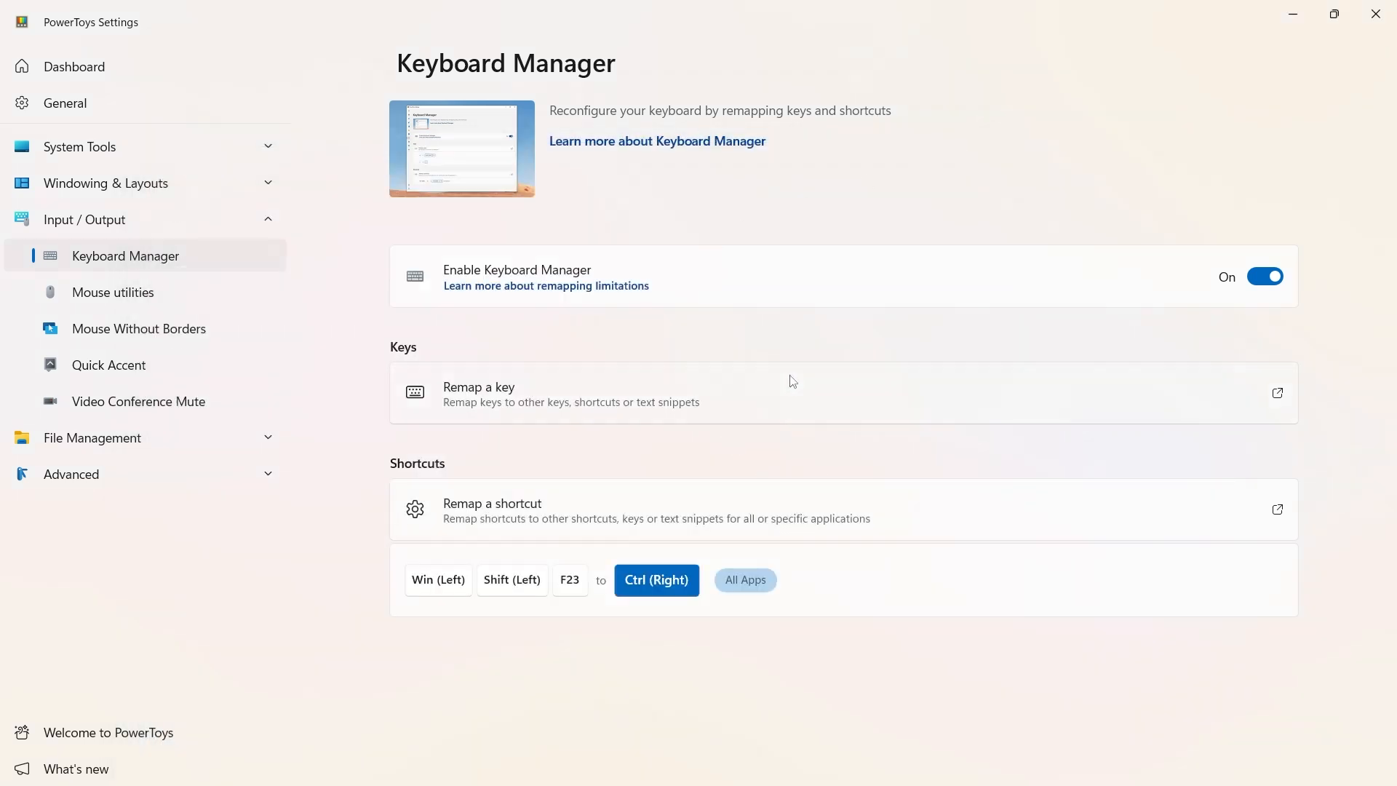